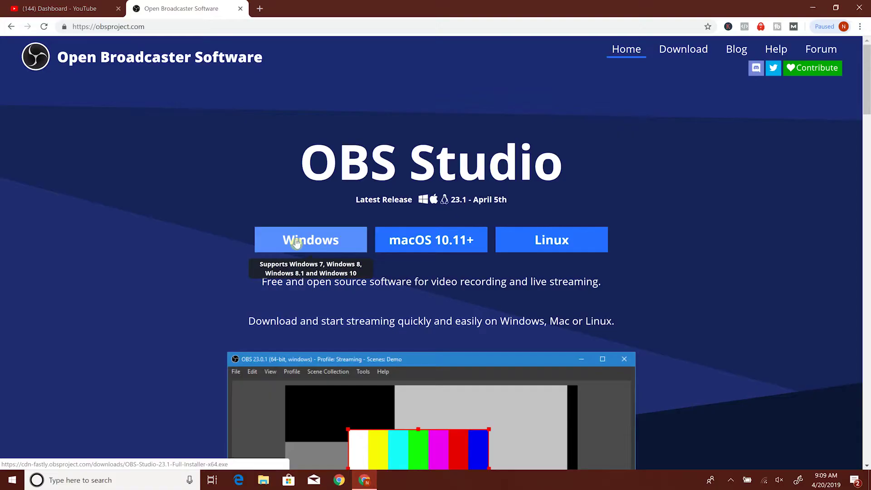
Step: Download the OBS Studio 23.1 Windows installer from obsproject.com
left_click(296, 243)
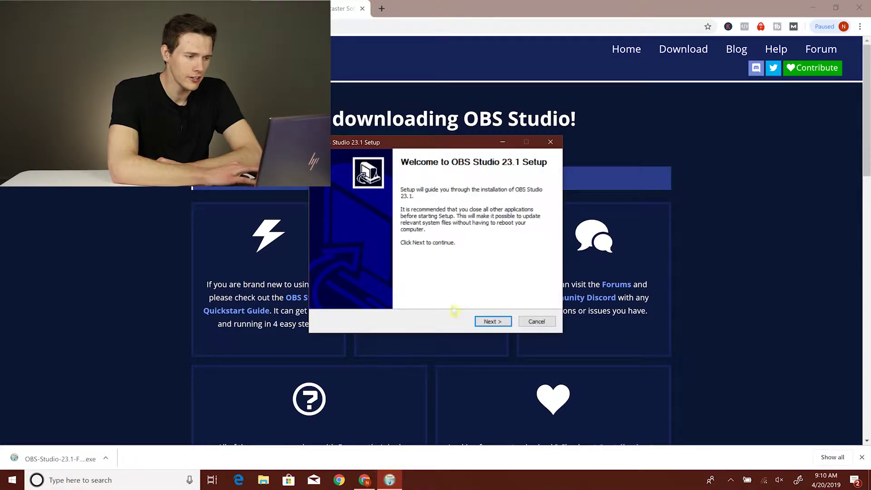
Step: Accept the licence and install OBS Studio 23.1 with the default folder and components
left_click(496, 322)
left_click(493, 322)
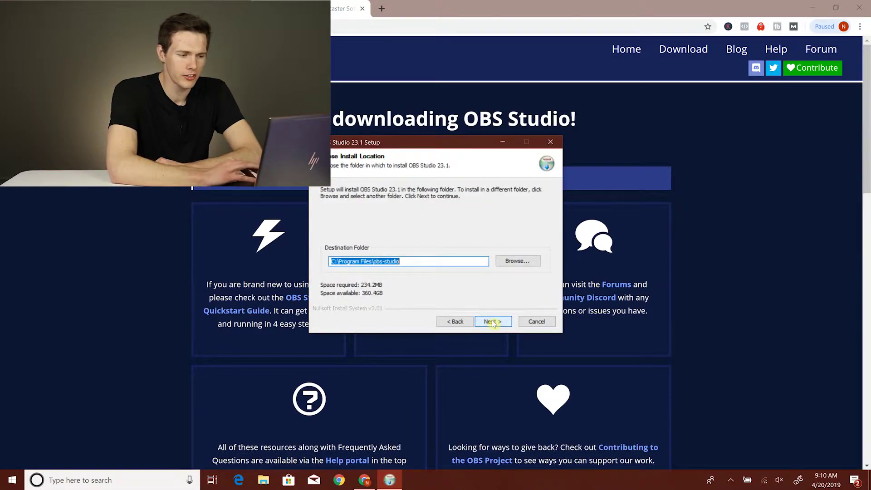
left_click(493, 322)
left_click(493, 322)
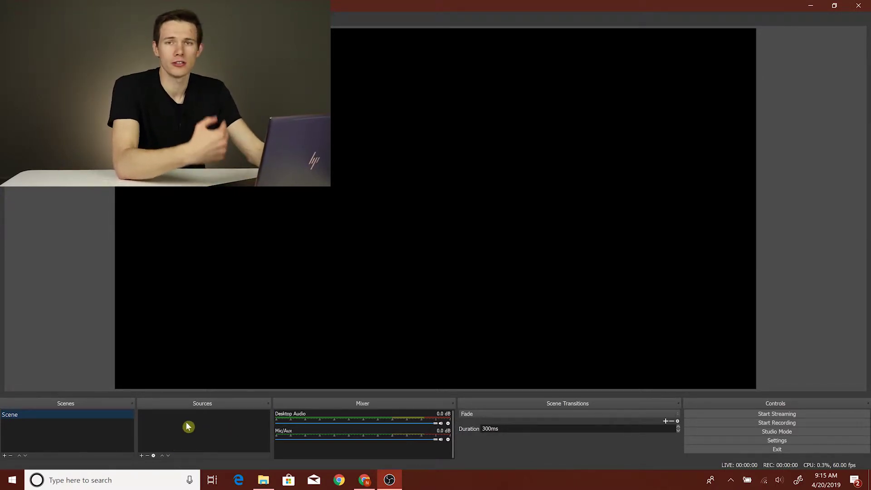
Step: Add a Display Capture source with default properties and move the OBS window to the lower centre
left_click(141, 456)
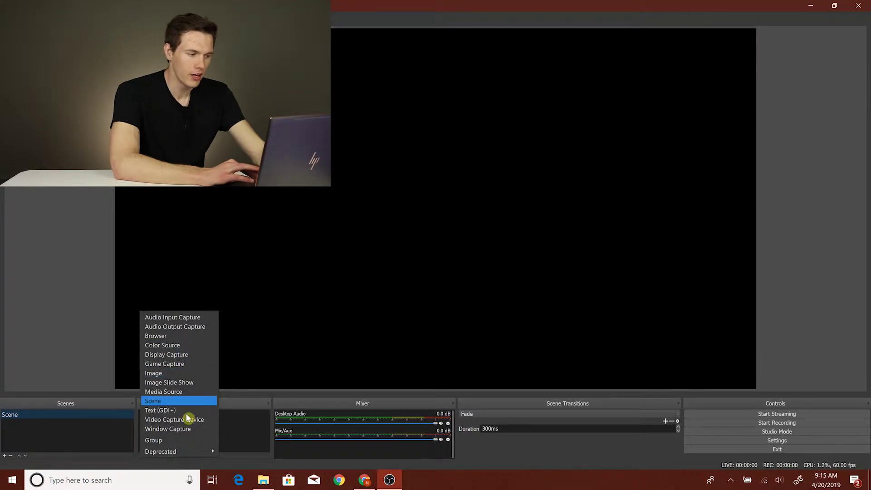
left_click(181, 356)
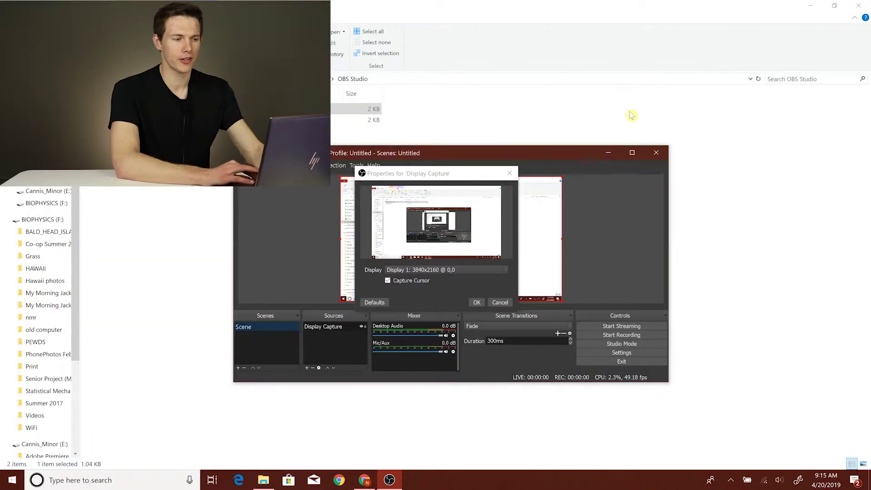
left_click_drag(686, 98, 672, 71)
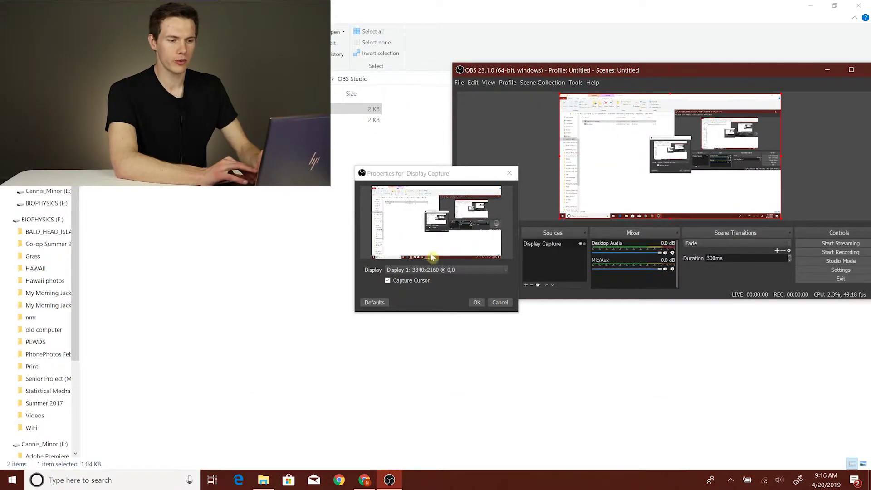
left_click(475, 302)
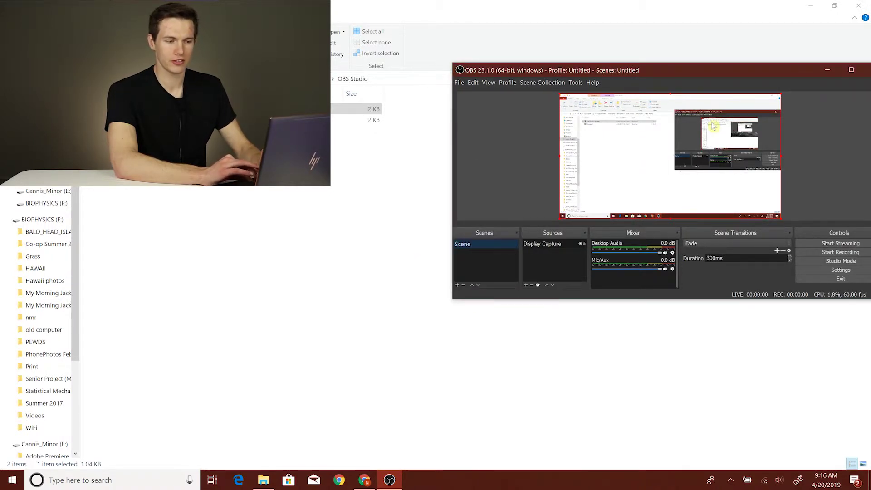
left_click_drag(684, 72, 587, 194)
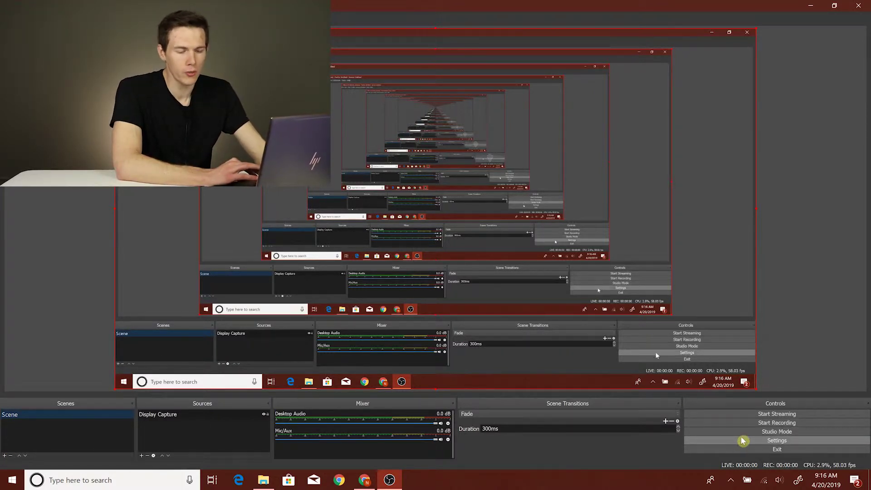
Step: Open the OBS Settings dialog on its General page
left_click(742, 443)
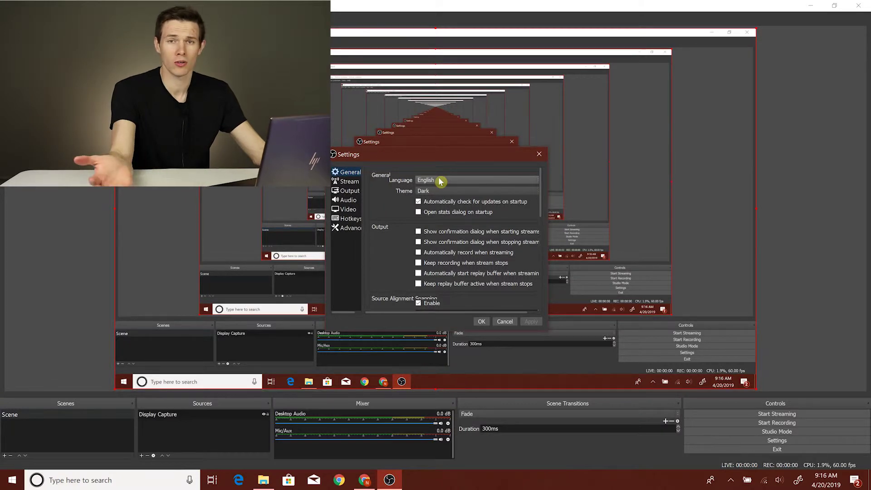
Step: Switch the interface theme from Dark to the light Default theme
left_click(431, 191)
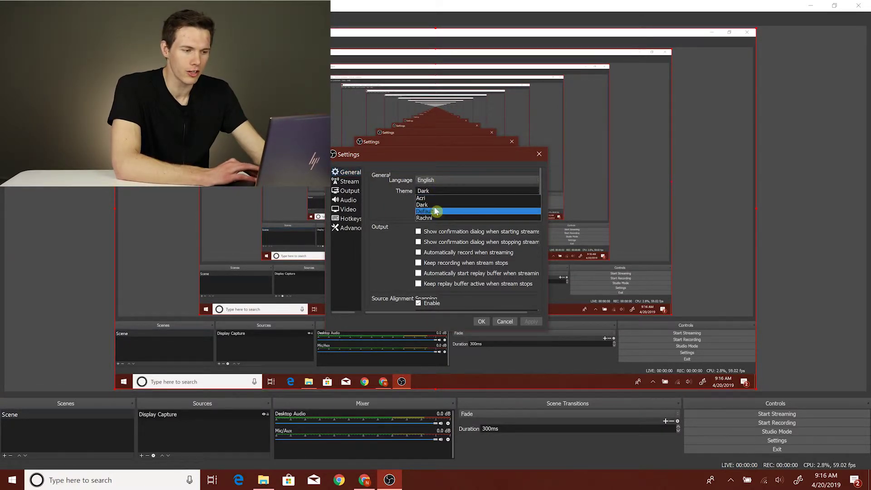
left_click(431, 190)
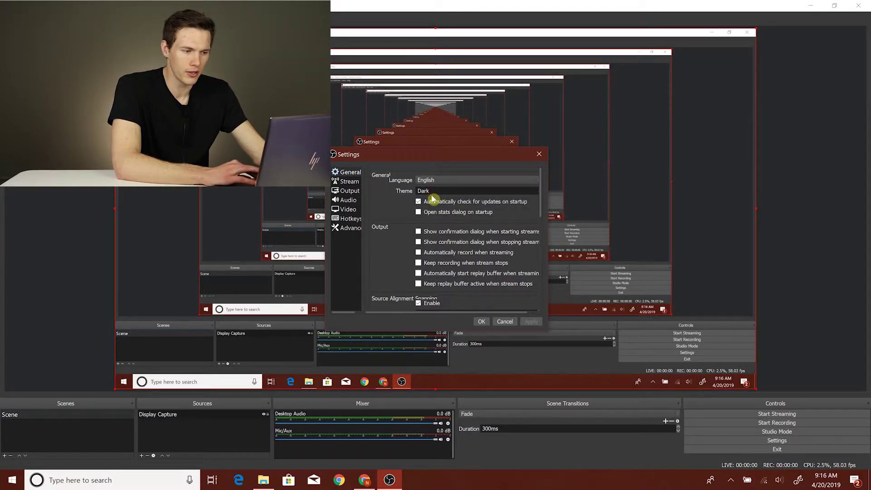
scroll(431, 193, "up", 1)
left_click(431, 193)
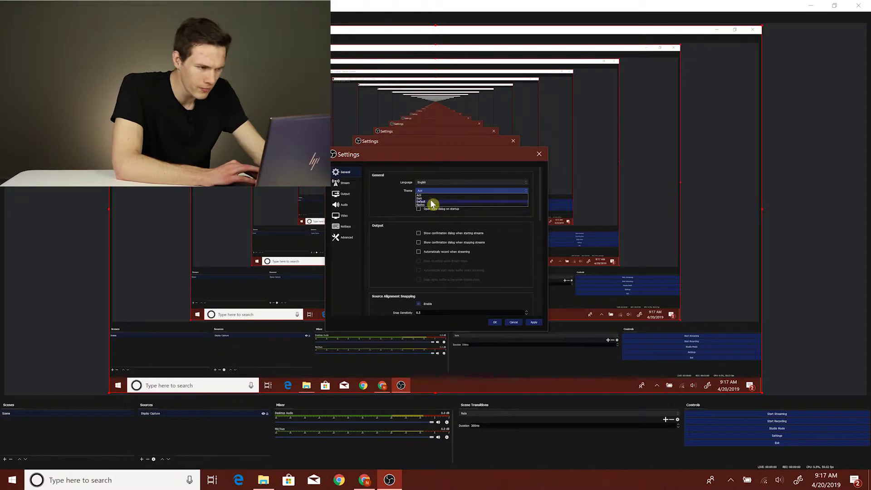
left_click(431, 201)
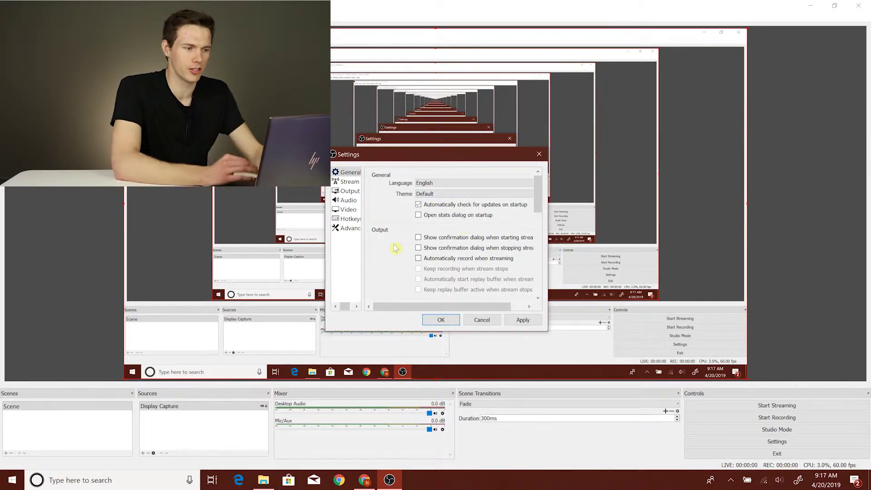
Step: Scroll through the remaining General options and move to the Stream page
scroll(395, 247, "down", 6)
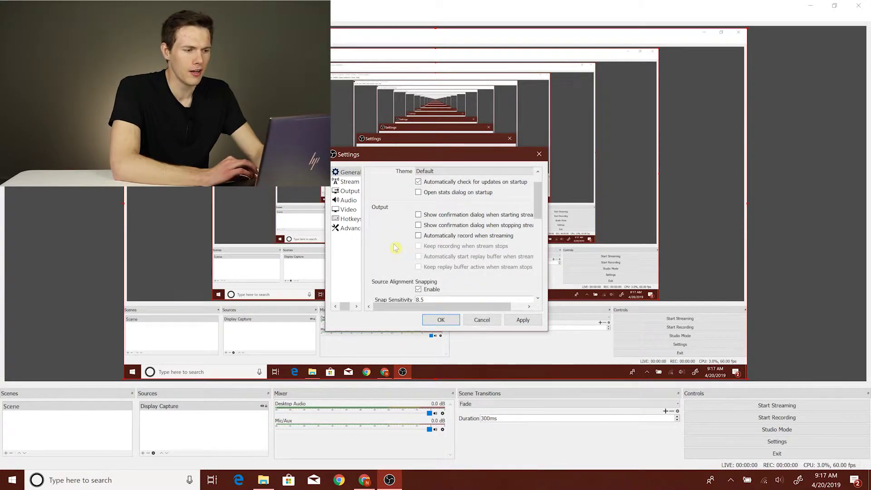
scroll(394, 247, "down", 3)
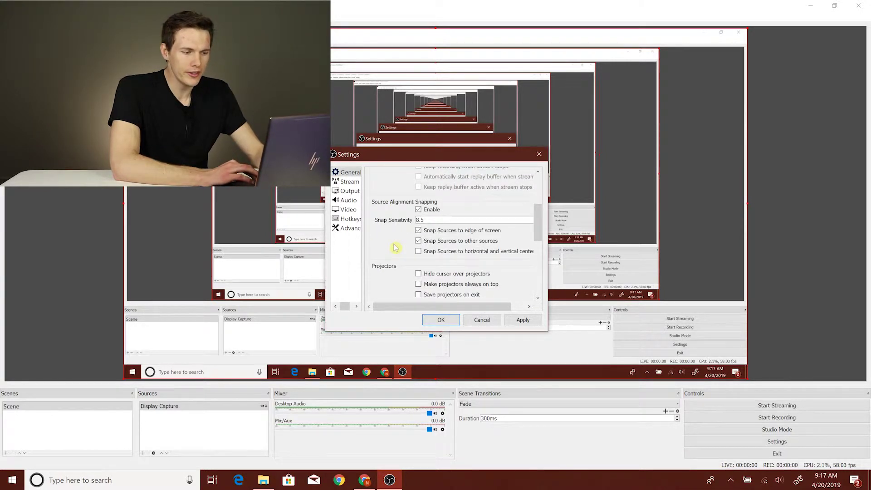
scroll(395, 247, "down", 4)
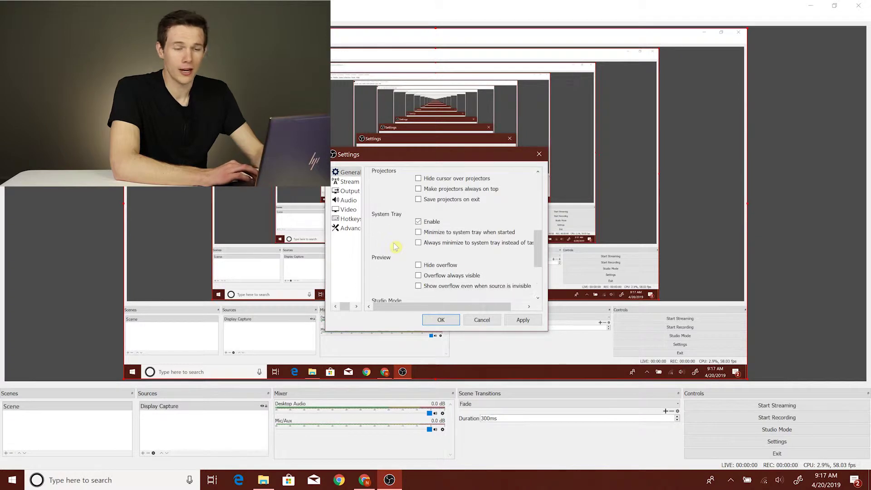
scroll(394, 243, "down", 4)
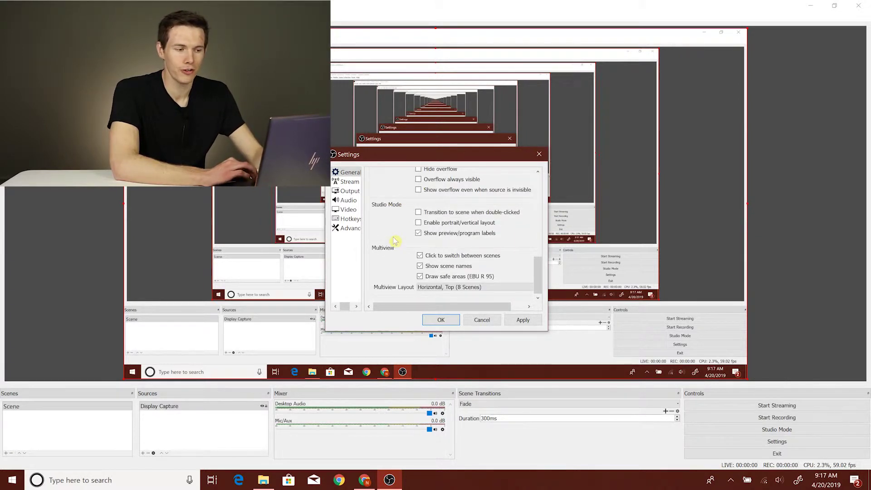
left_click(352, 182)
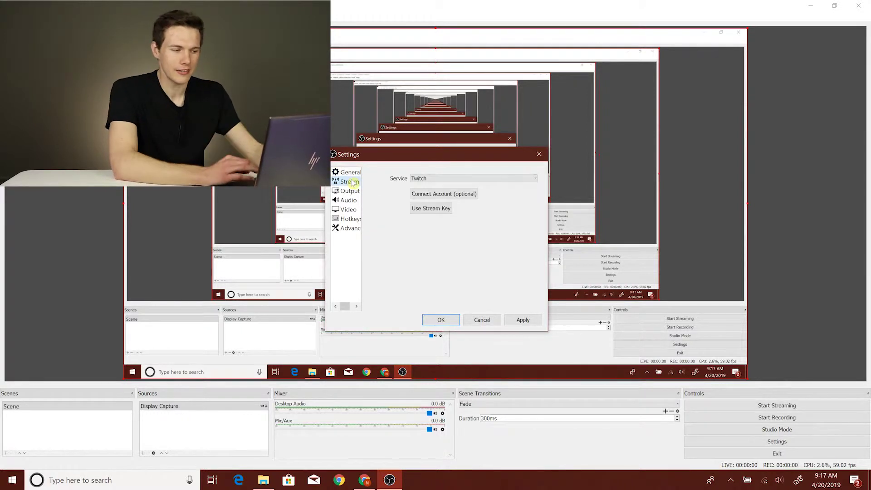
Step: Choose YouTube / YouTube Gaming as the streaming service, then go to Output settings
left_click(489, 178)
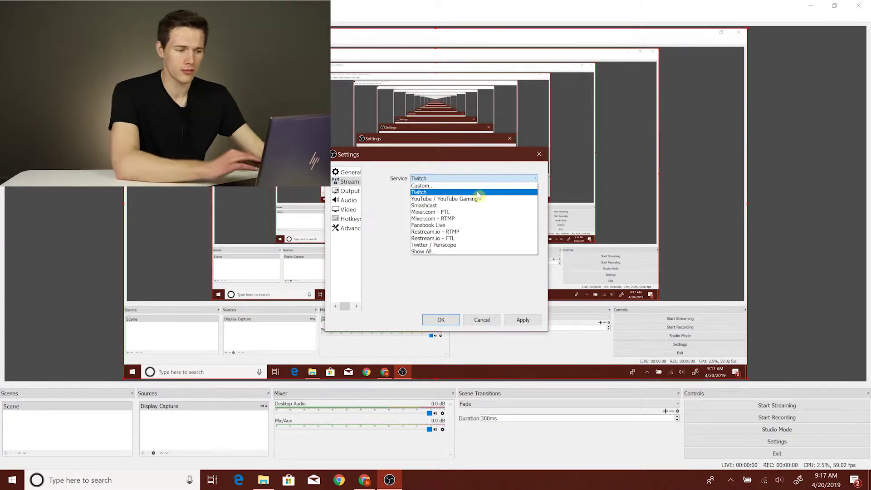
left_click(478, 199)
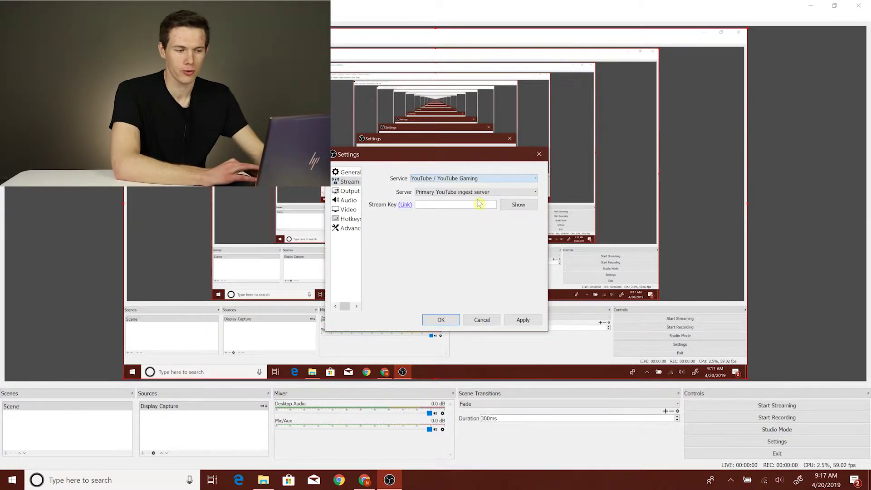
left_click(353, 192)
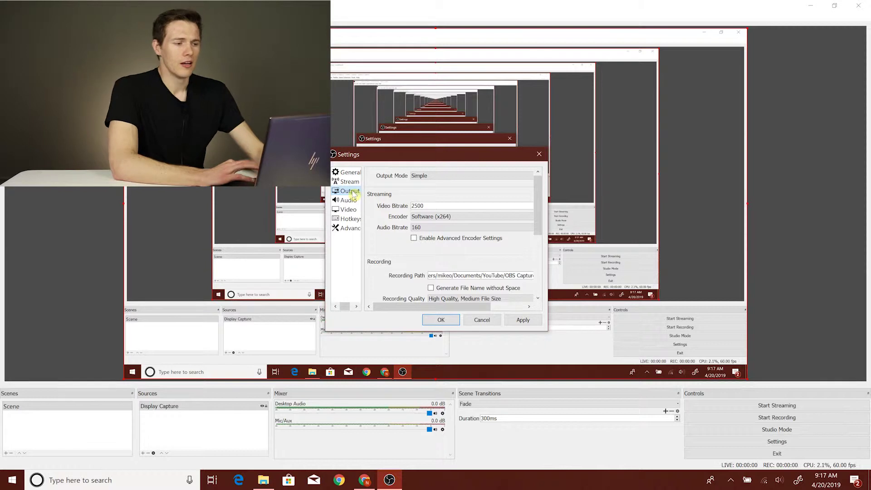
Step: Keep Simple output mode, type 3 over the 2500 video bitrate, and keep 160 audio bitrate
left_click(439, 177)
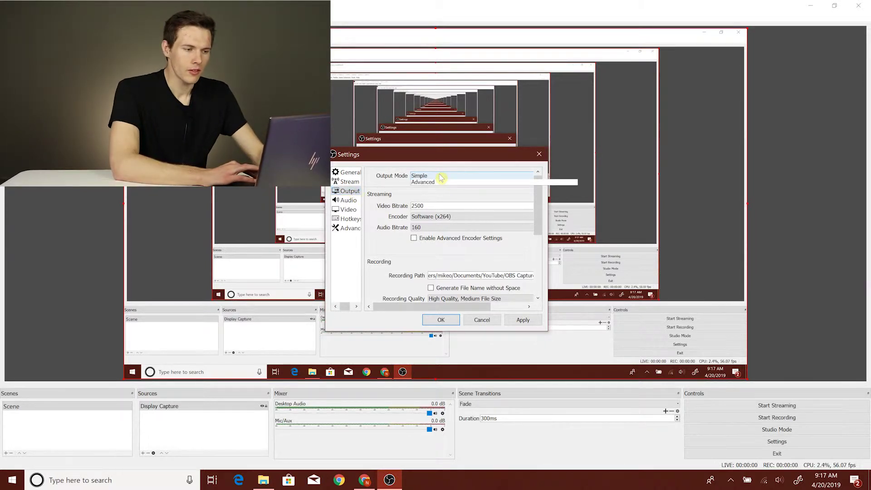
left_click(374, 184)
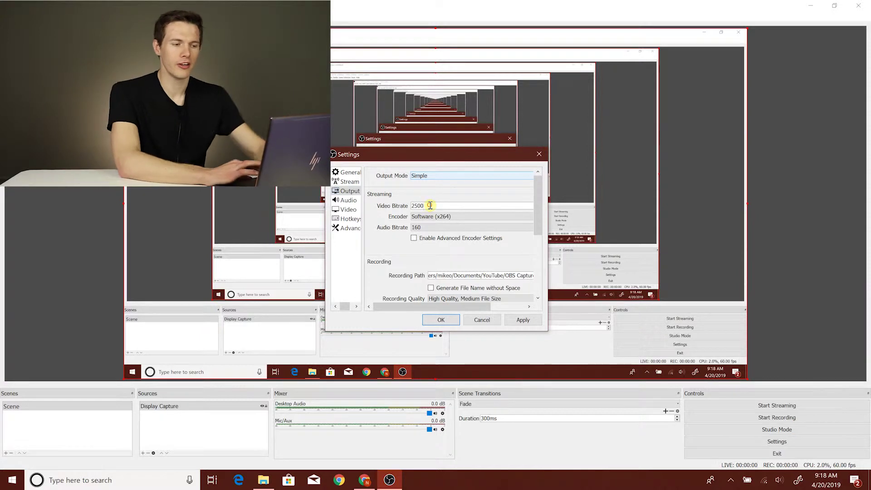
left_click_drag(430, 206, 394, 213)
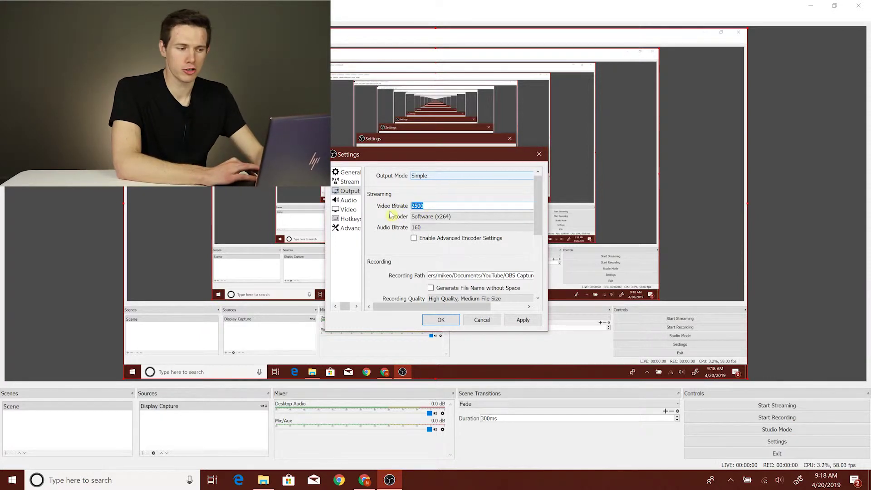
type("3")
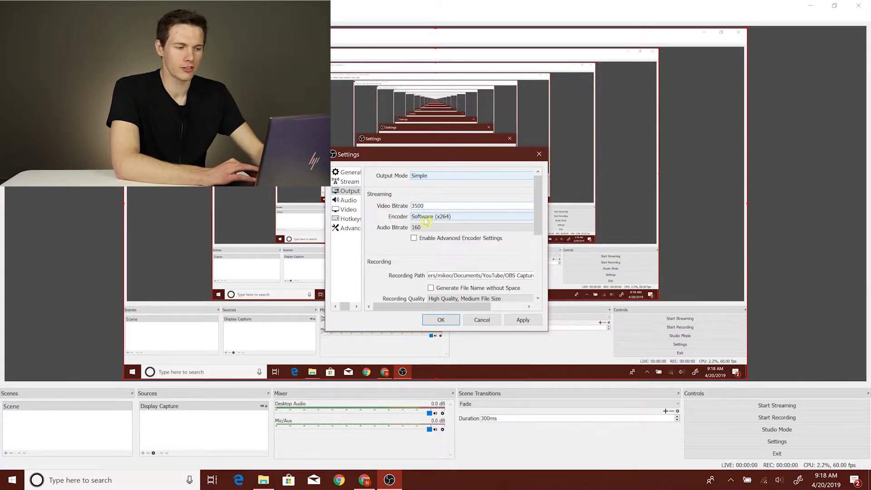
left_click(417, 229)
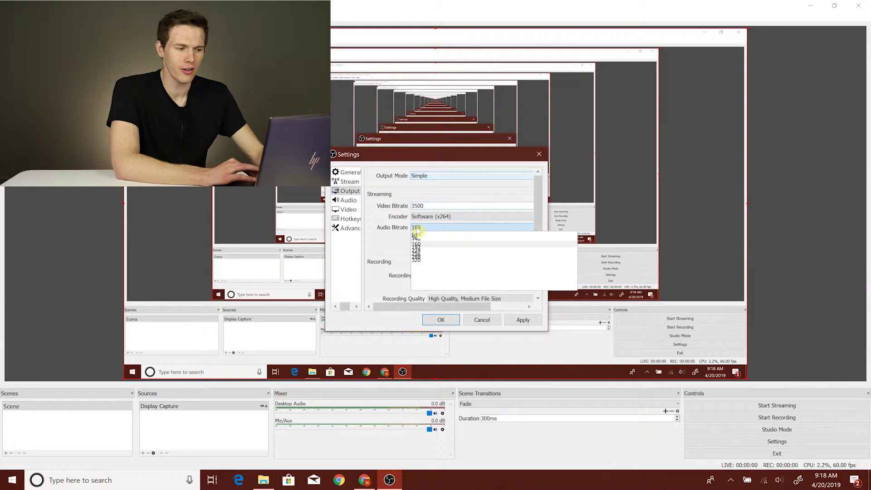
left_click(385, 236)
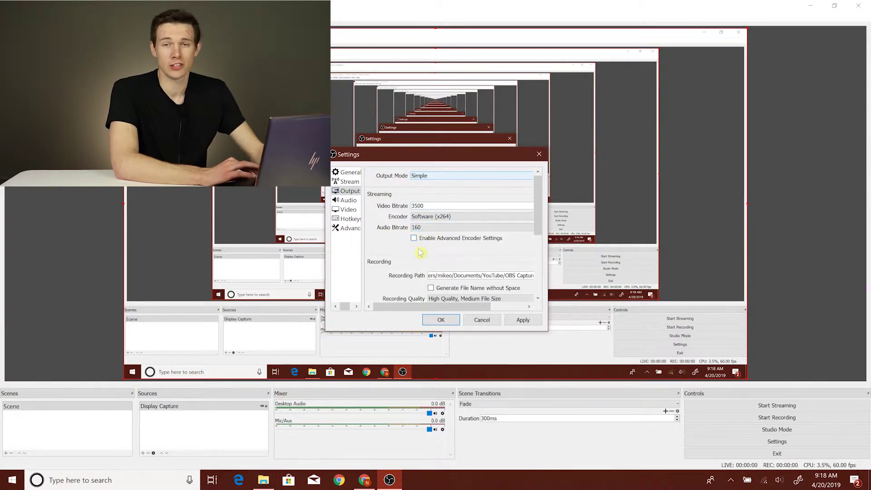
Step: Keep recording quality at High Quality, Medium File Size and review the mp4 format warning
scroll(421, 252, "down", 3)
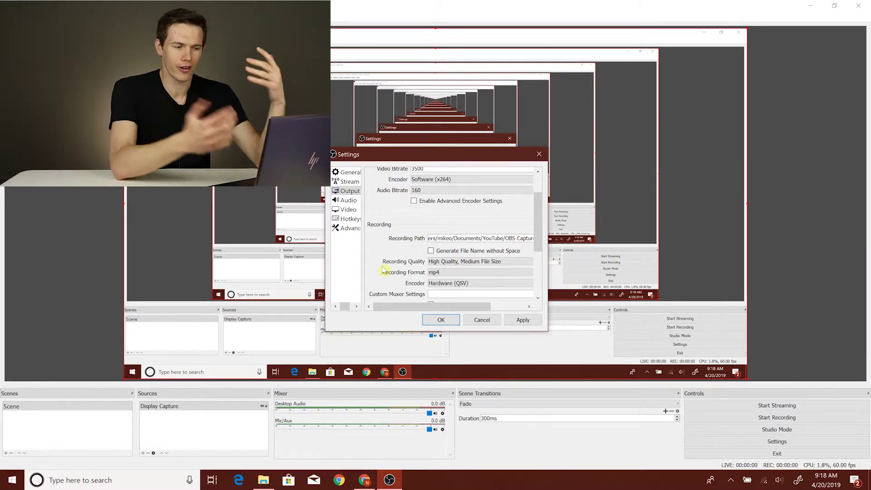
scroll(384, 271, "down", 2)
left_click(454, 244)
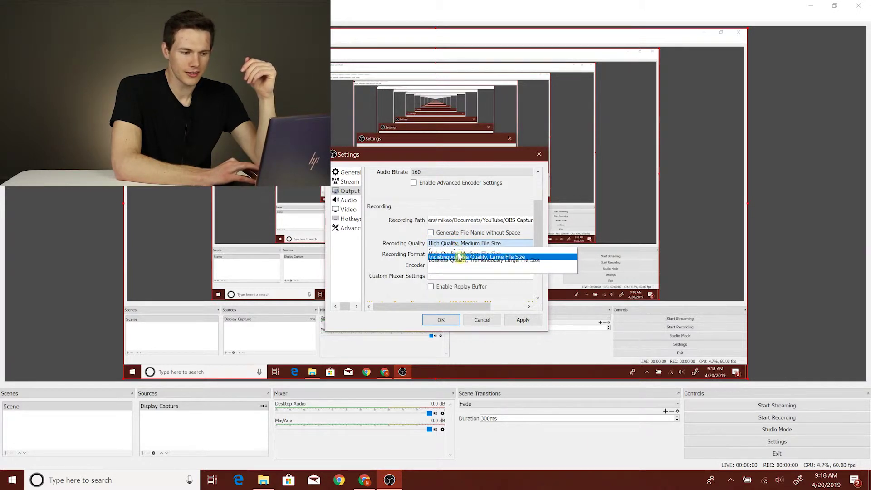
left_click(460, 255)
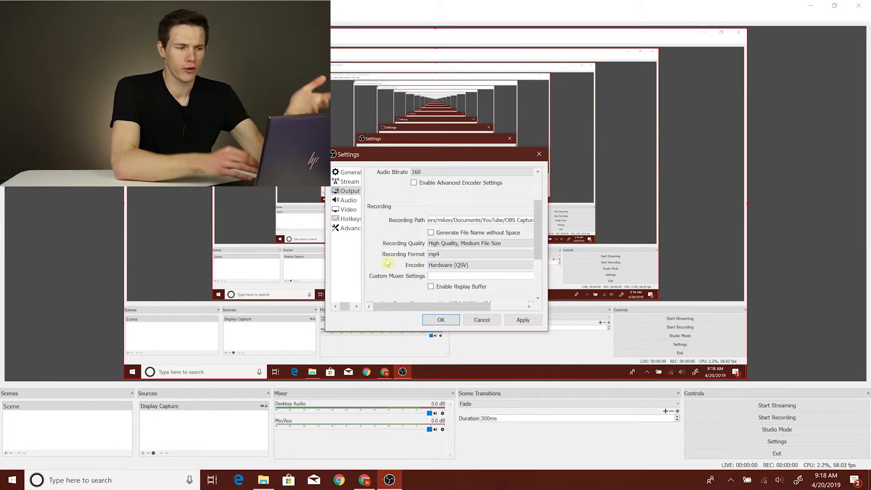
scroll(387, 262, "down", 1)
scroll(397, 259, "down", 1)
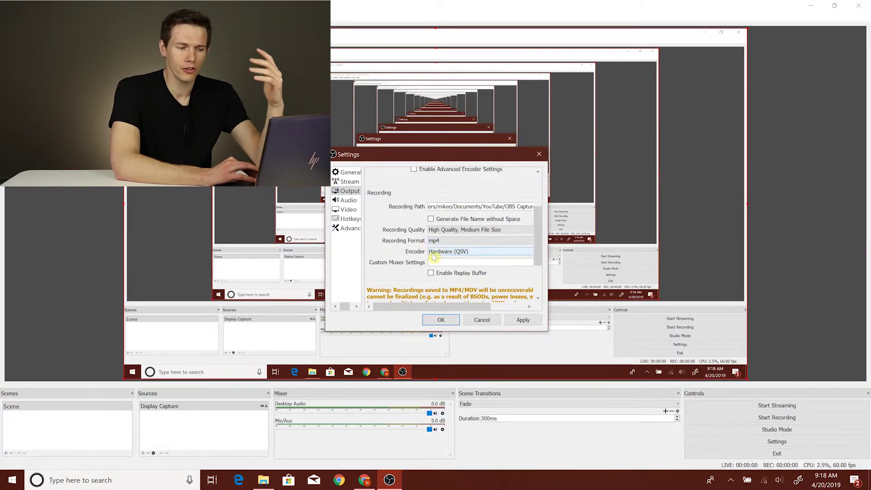
scroll(401, 270, "down", 5)
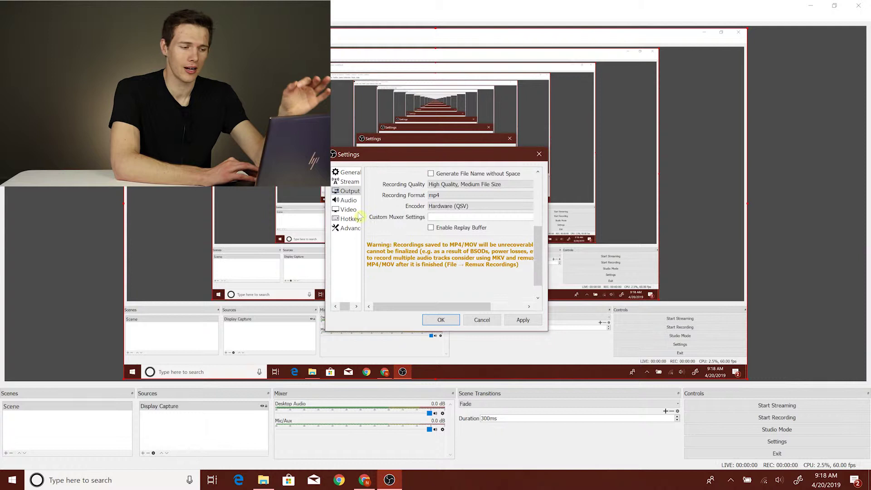
left_click(345, 201)
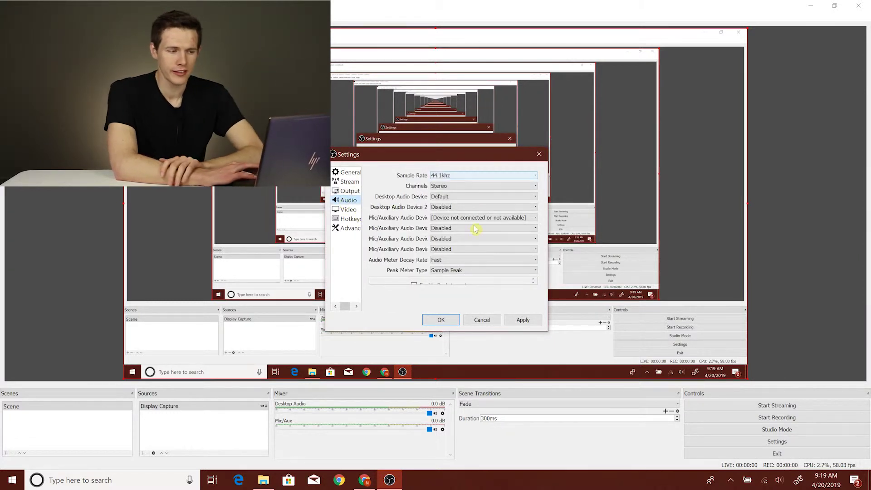
Step: Set the second Mic/Auxiliary audio device to Default, then move to Video settings
scroll(475, 229, "down", 2)
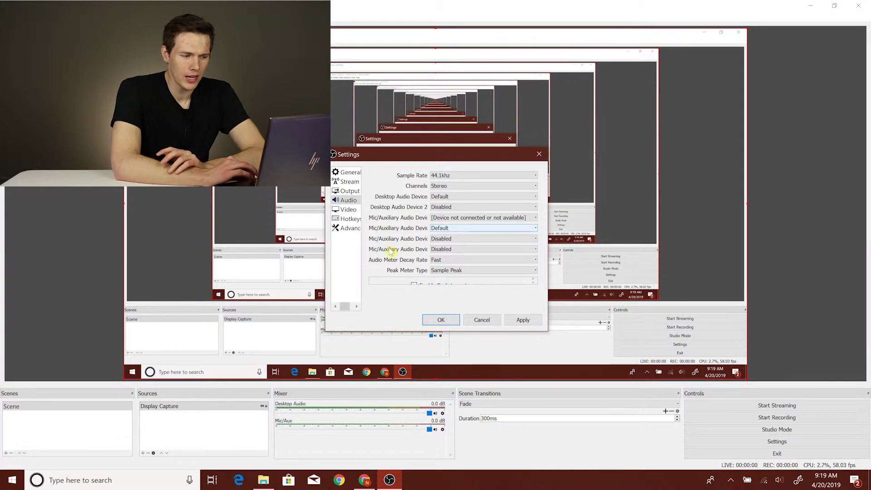
key("Up")
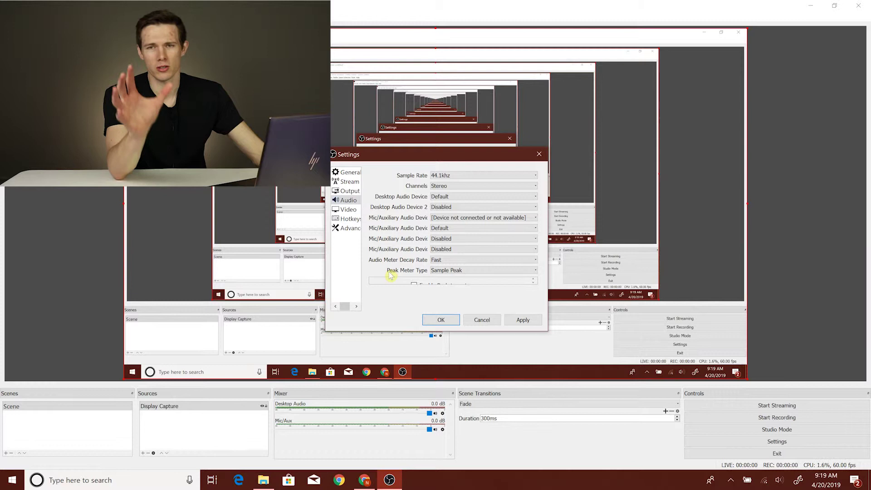
left_click(341, 211)
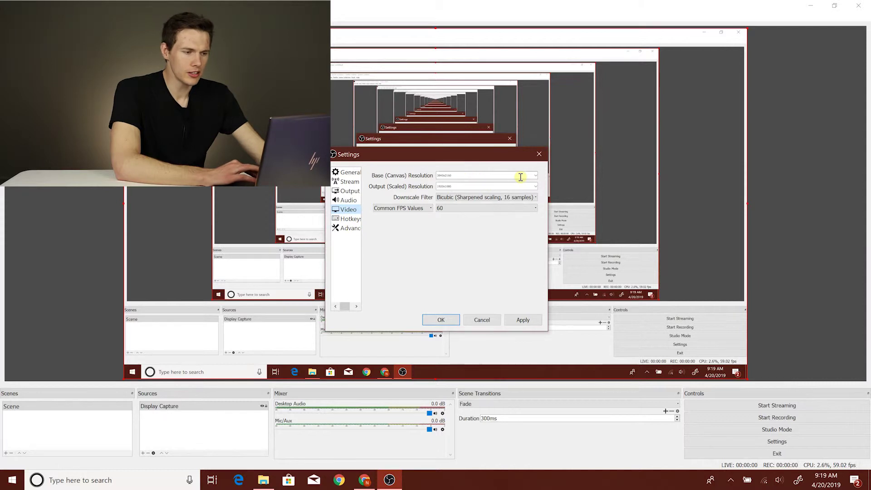
Step: Set the base canvas resolution to 3840x2160, review Hotkeys and Advanced, then apply and close Settings
left_click(535, 175)
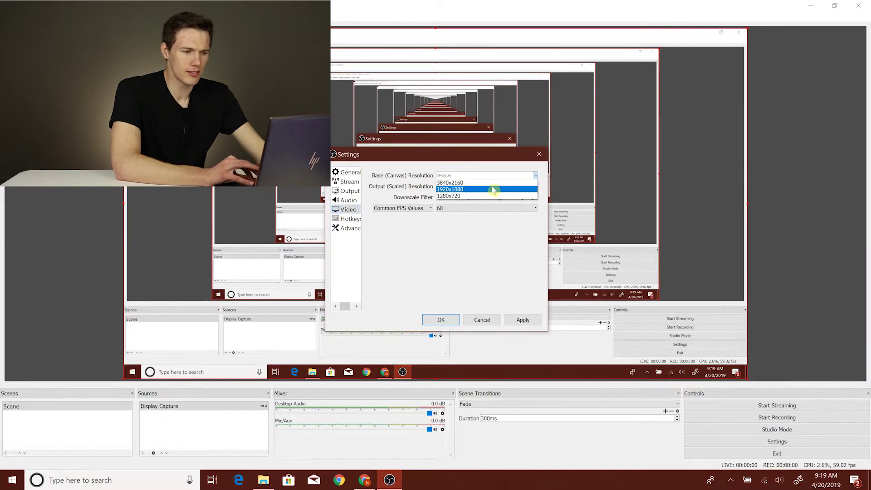
left_click(490, 183)
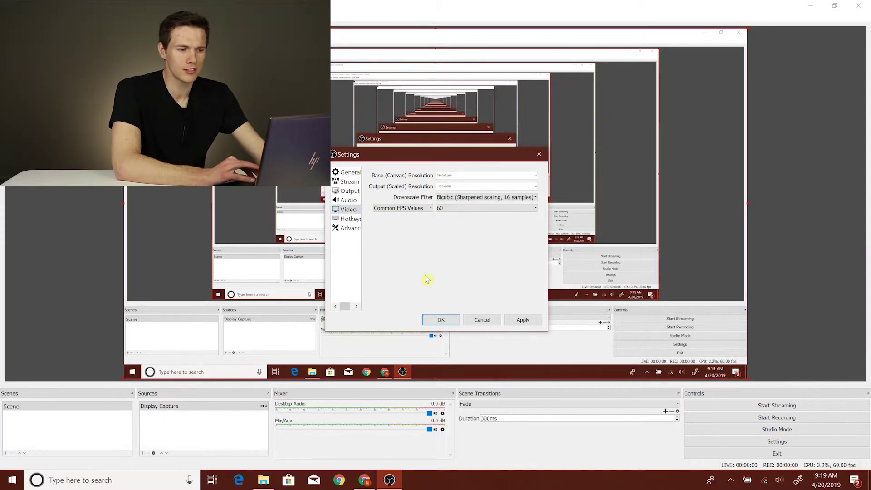
left_click(351, 220)
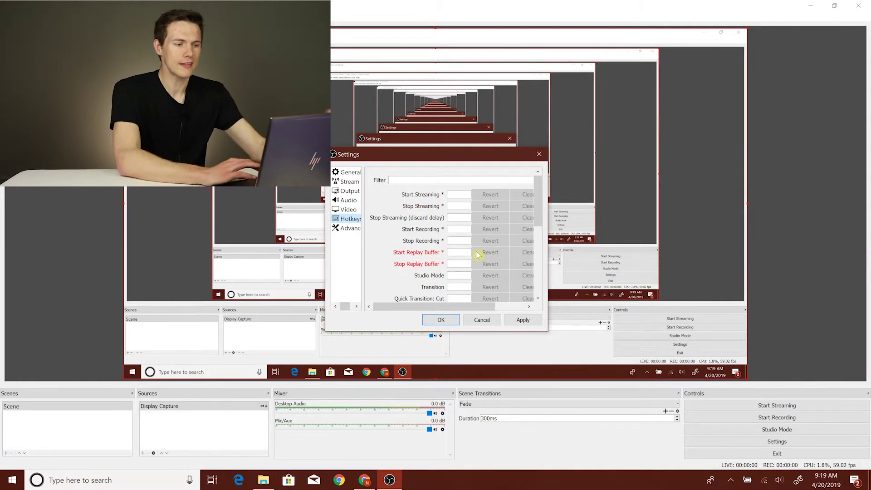
left_click(348, 227)
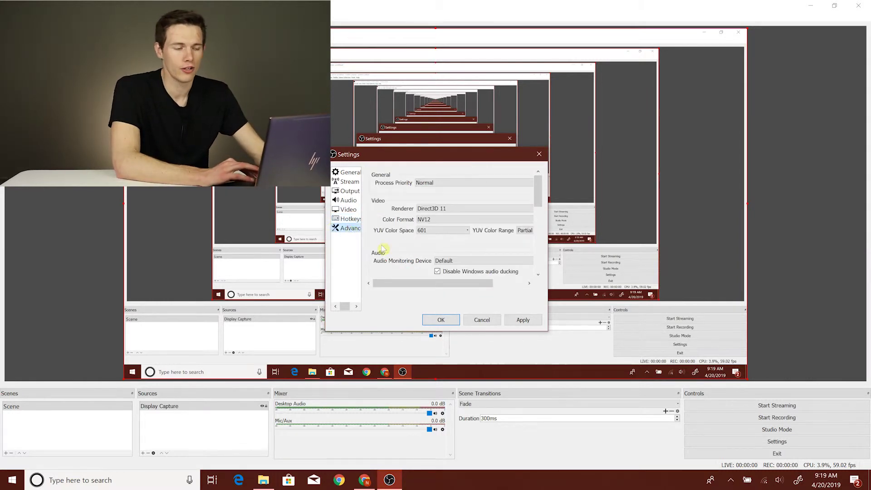
left_click(534, 321)
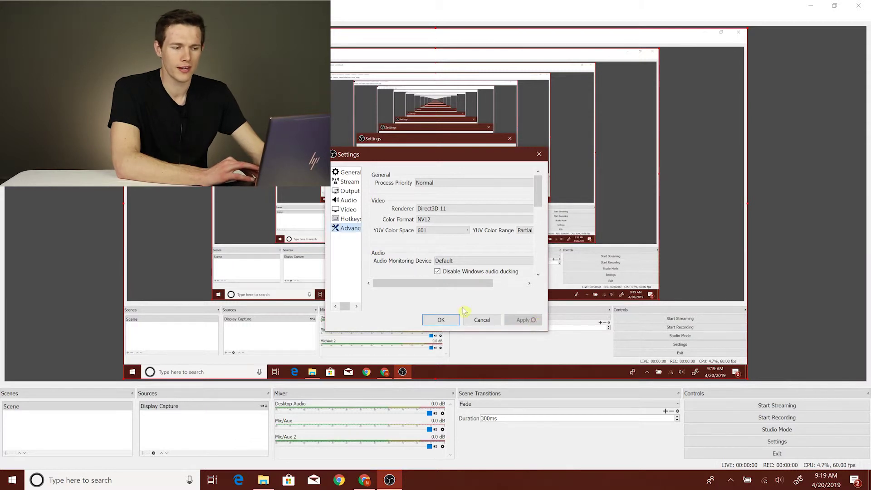
left_click(441, 320)
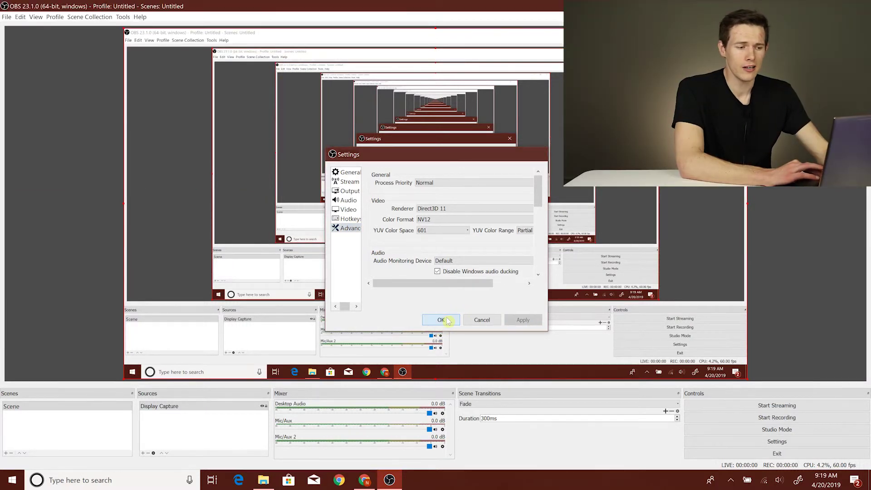
Step: Record a short test clip of the display, stop it, and close OBS with Alt+F4
left_click(764, 417)
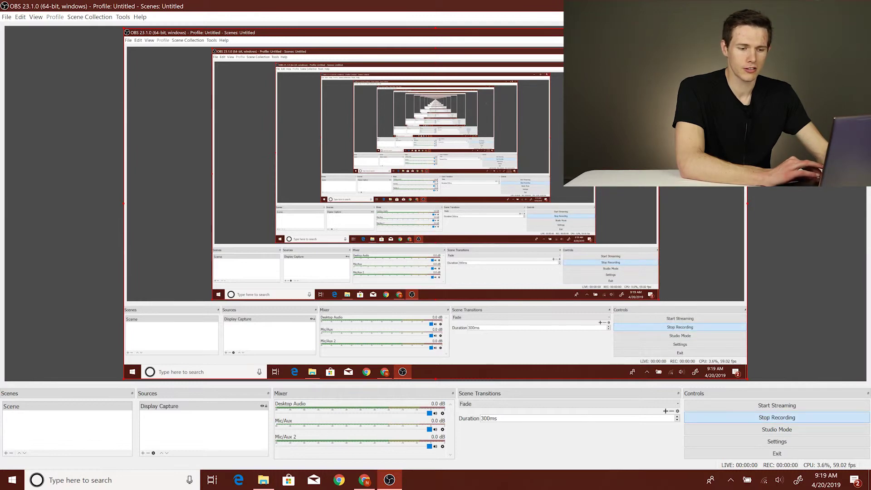
key("alt+Tab")
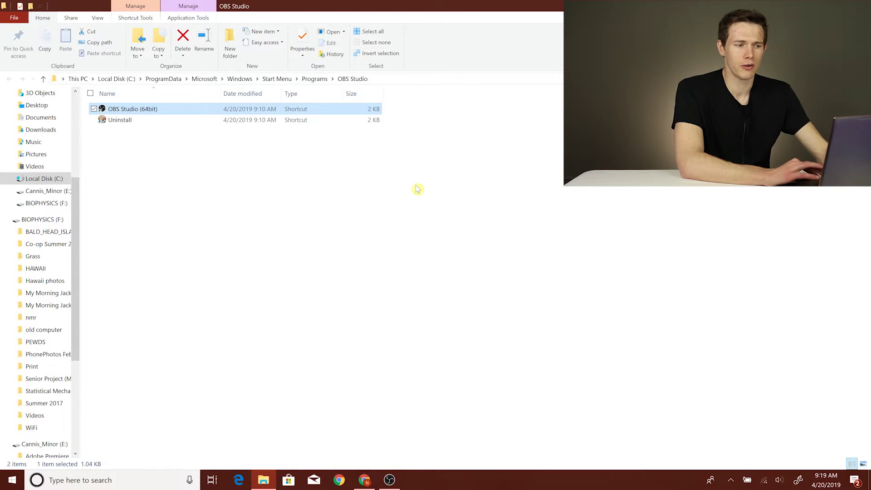
key("alt+Tab")
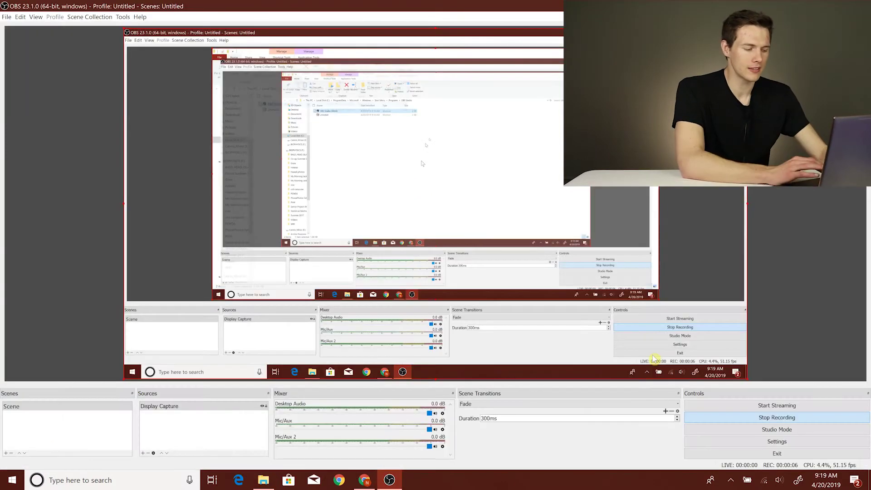
left_click(747, 417)
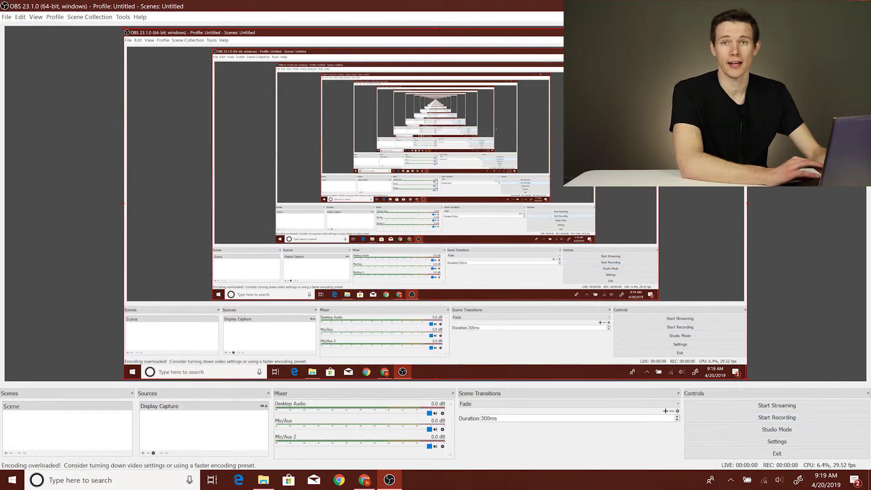
key("alt+F4")
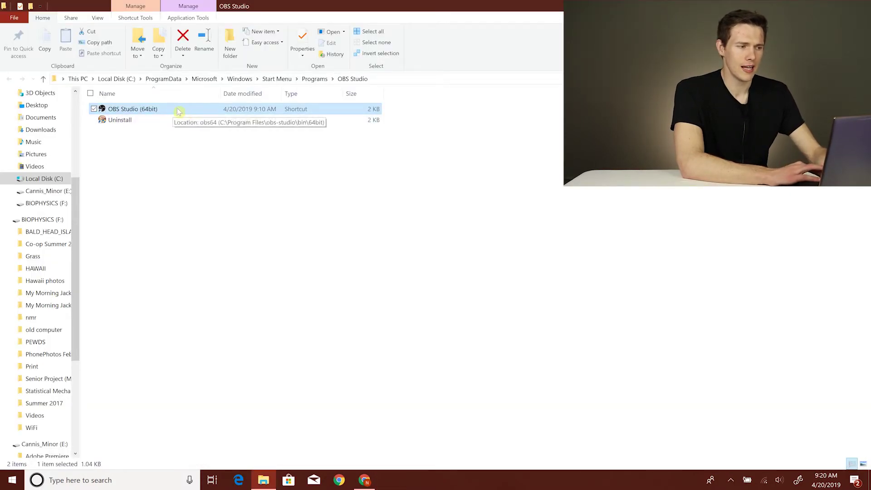
double_click(179, 109)
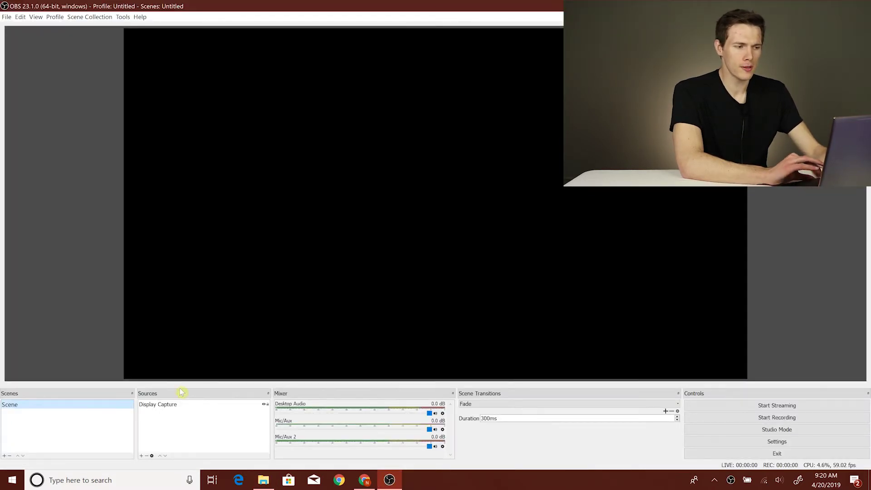
left_click(171, 407)
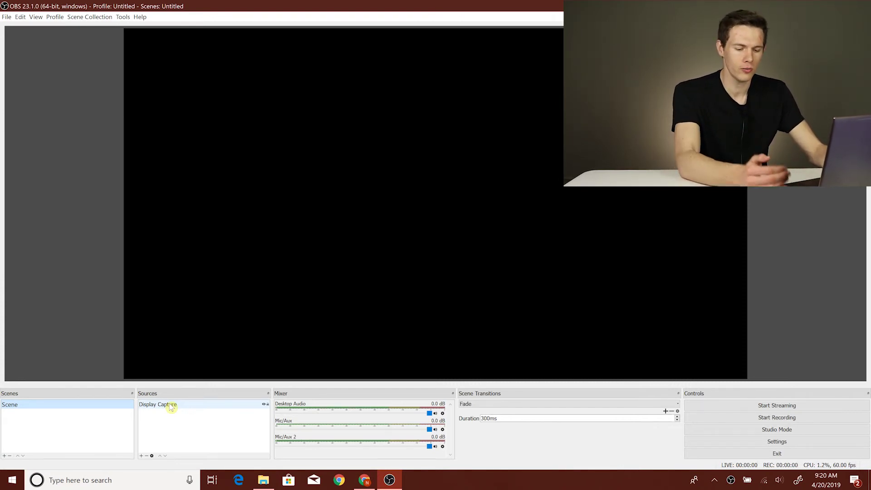
key("alt+F4")
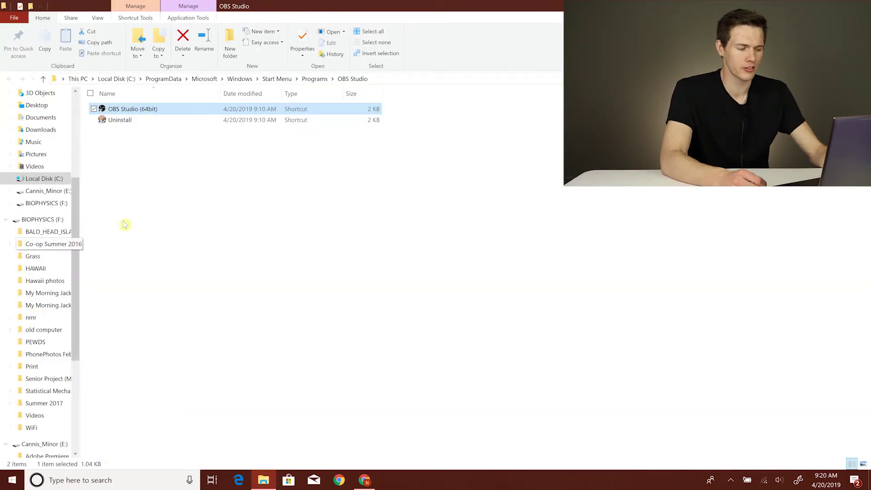
Step: Launch the OBS Studio (64bit) shortcut on integrated graphics instead of the NVIDIA processor
right_click(173, 115)
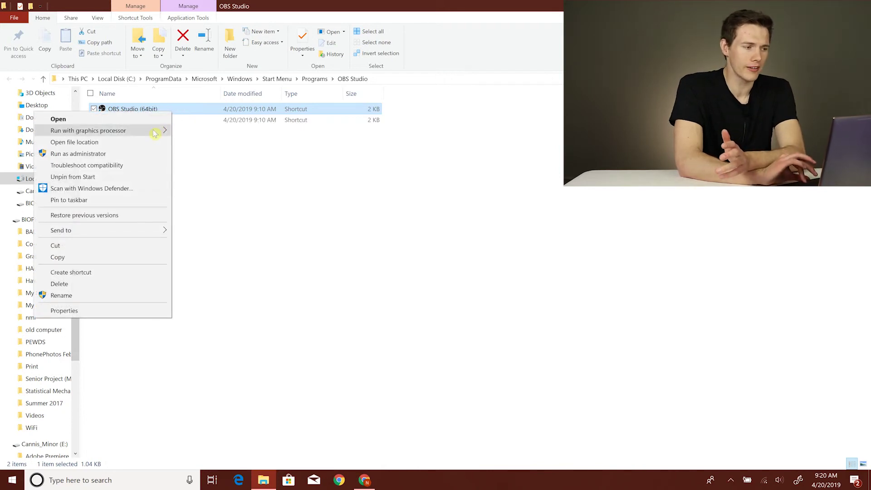
mouse_move(155, 134)
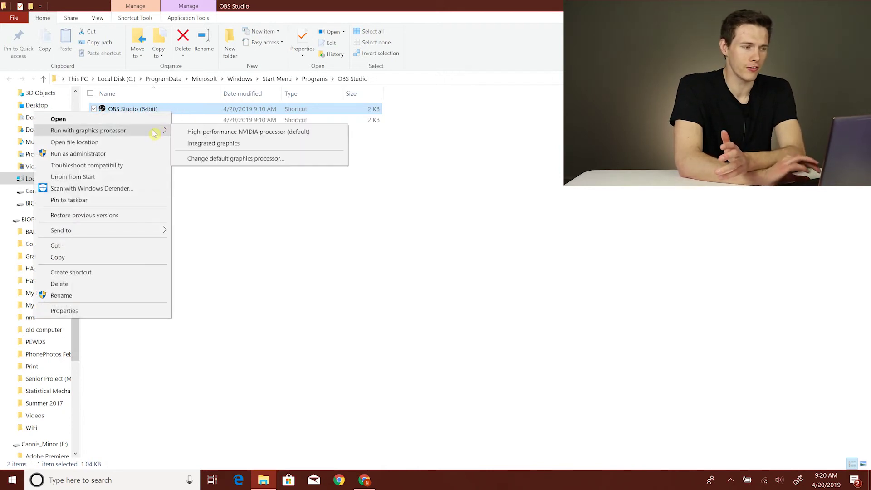
left_click(210, 144)
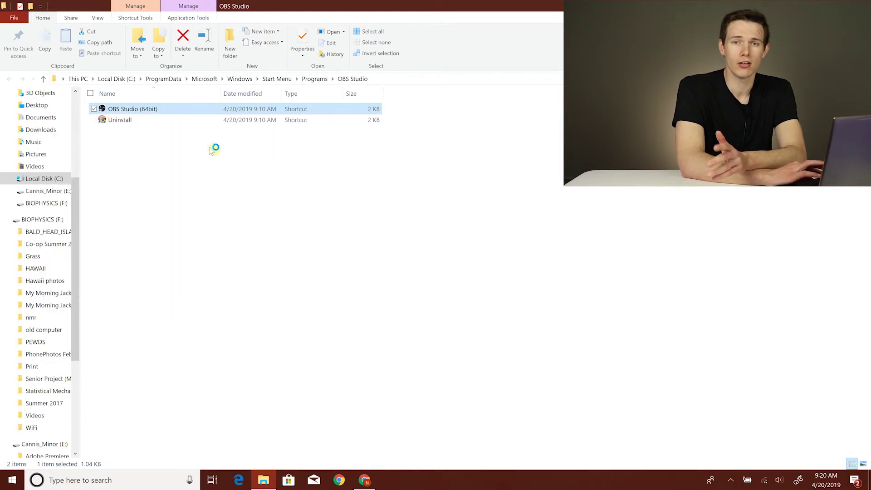